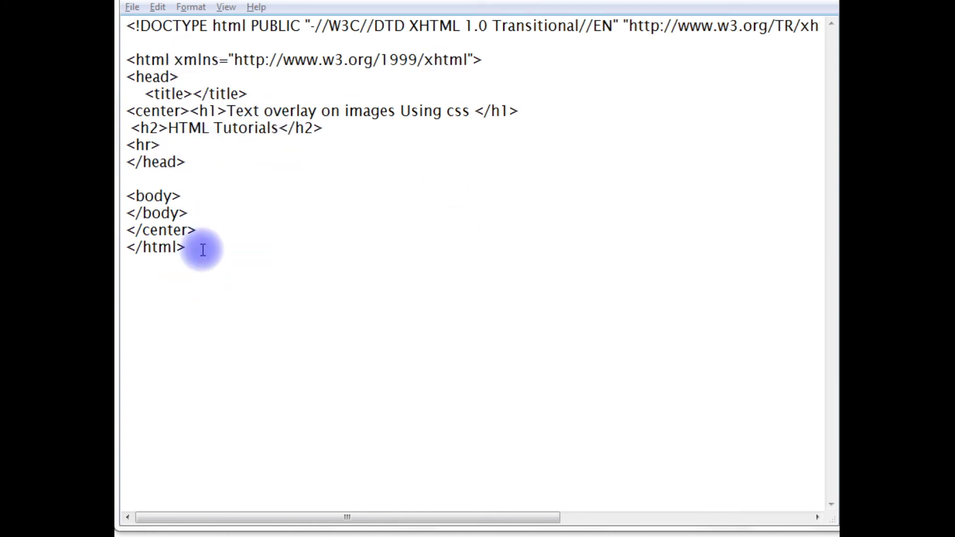
# Save the HTML page and check how it currently looks in the browser.
pyautogui.click(132, 8)
pyautogui.click(153, 58)
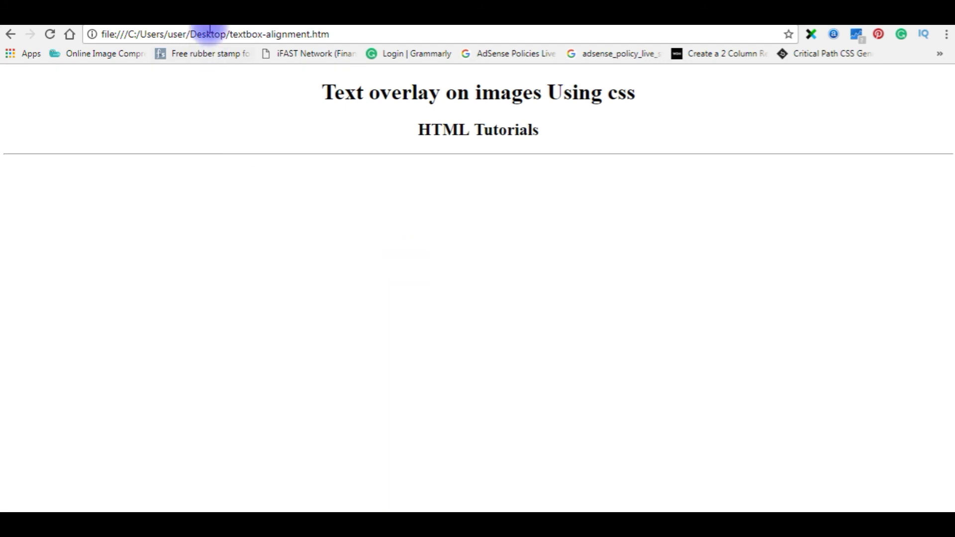
pyautogui.hotkey('alt', 'Tab')
# Insert an empty div pair into the page body.
pyautogui.click(185, 196)
pyautogui.press('Return')
pyautogui.write('<div>')
pyautogui.press('Return')
pyautogui.write('</div')
# Add a self-closing img tag inside the div, sourced from the pasted earnrupee.in picture URL.
pyautogui.click(184, 213)
pyautogui.press('Return')
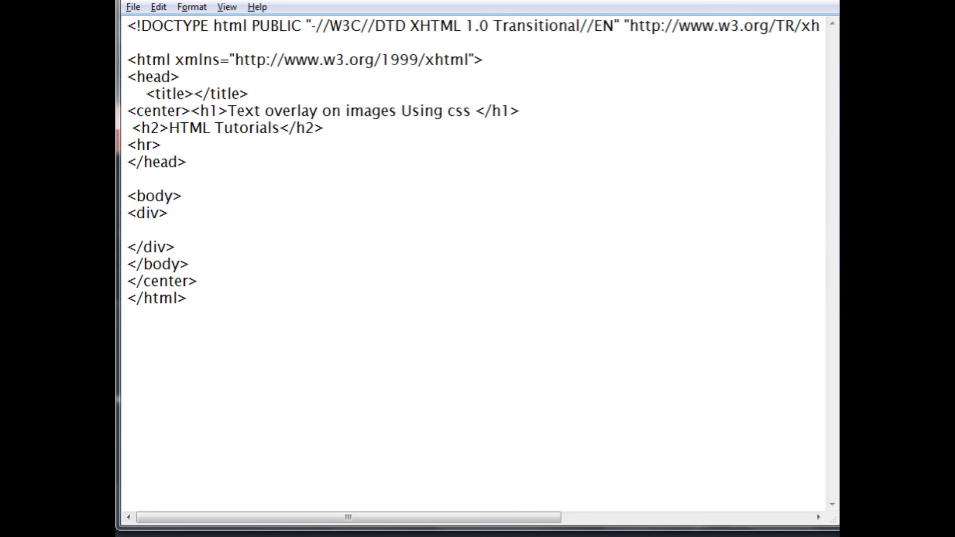
pyautogui.write('<imng')
pyautogui.press('BackSpace')
pyautogui.press('BackSpace')
pyautogui.write('g src=')
pyautogui.press('Left')
pyautogui.write('/')
pyautogui.press('Left')
pyautogui.press('Left')
pyautogui.click(206, 228)
pyautogui.write('http://www.earnrupee.in/images/earnrupee.in-charan.jpg')
# Add an empty style block after the hr line in the head.
pyautogui.click(186, 146)
pyautogui.press('Return')
pyautogui.write('style')
pyautogui.press('Return')
pyautogui.write('</stuy')
pyautogui.press('BackSpace')
pyautogui.press('BackSpace')
pyautogui.write('yl')
pyautogui.press('Up')
pyautogui.press('Return')
pyautogui.press('Tab')
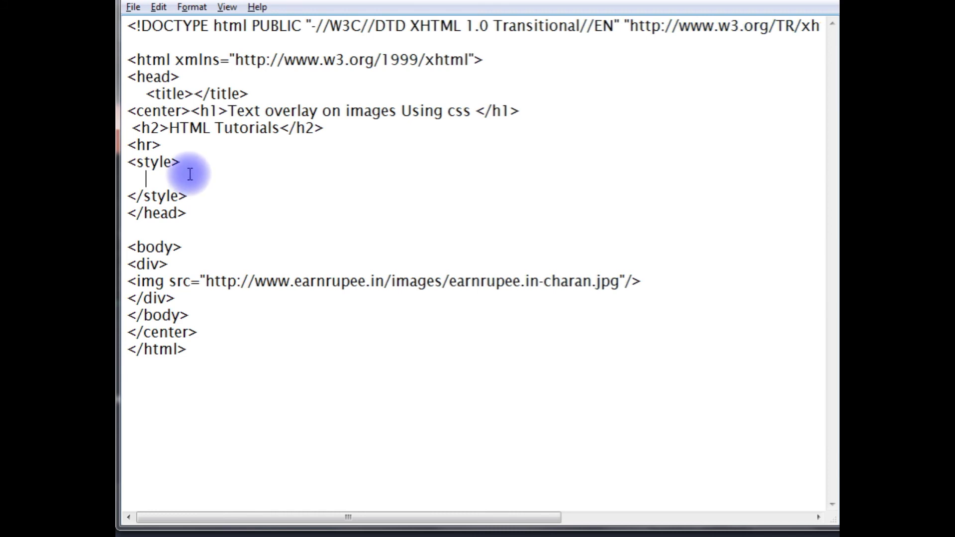
pyautogui.write('.img1 {')
# Write the .img1 rule with relative position, 200px height and 450px width.
pyautogui.press('Return')
pyautogui.press('Return')
pyautogui.press('Up')
pyautogui.write('position:relative;')
pyautogui.press('Return')
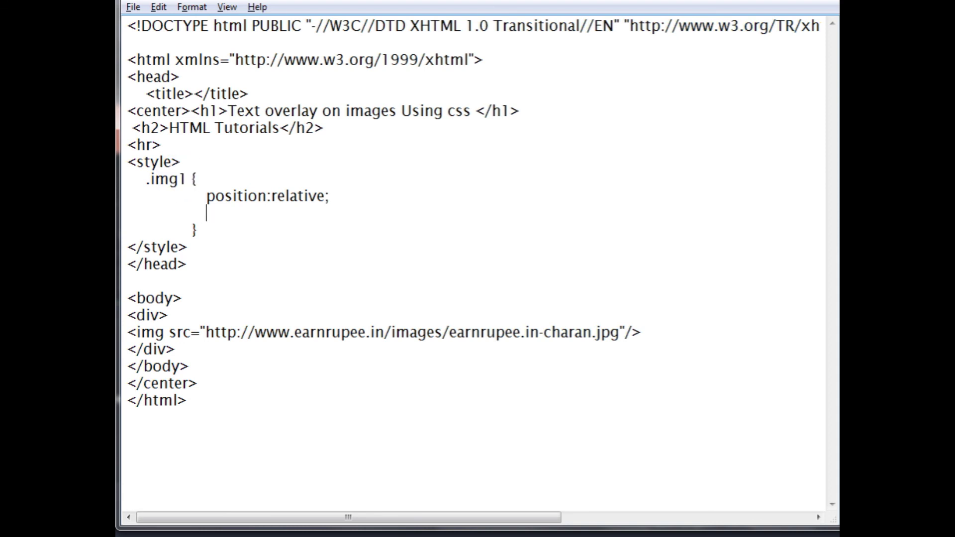
pyautogui.write('height:200px;')
pyautogui.press('Return')
pyautogui.press('Tab')
pyautogui.press('Tab')
pyautogui.press('Tab')
pyautogui.write('width:450px;')
pyautogui.press('Down')
pyautogui.press('Return')
# Copy the img1 name and apply it as the div's class.
pyautogui.click(200, 248)
pyautogui.moveTo(151, 179); pyautogui.dragTo(190, 179)
pyautogui.click(166, 349)
pyautogui.write('class=""')
pyautogui.press('Left')
pyautogui.write('img1')
# Save the page and reload it in Chrome so the picture appears.
pyautogui.click(133, 6)
pyautogui.click(149, 60)
pyautogui.hotkey('alt', 'Tab')
pyautogui.click(343, 35)
pyautogui.press('Return')
pyautogui.scroll(-1, 671, 336)
# Add a div reading 'haritha computers & technology !' below the image tag.
pyautogui.hotkey('alt', 'Tab')
pyautogui.click(641, 366)
pyautogui.press('Return')
pyautogui.write('div')
pyautogui.press('Return')
pyautogui.write('div')
pyautogui.press('Up')
pyautogui.press('End')
pyautogui.write('haritha computers & technology !')
pyautogui.write('txtdiv')
# Write .txtdiv with position absolute, font-size 20px, color grey and font-style italic.
pyautogui.press('Return')
pyautogui.write('{')
pyautogui.press('Return')
pyautogui.press('Return')
pyautogui.press('Up')
pyautogui.write('postition')
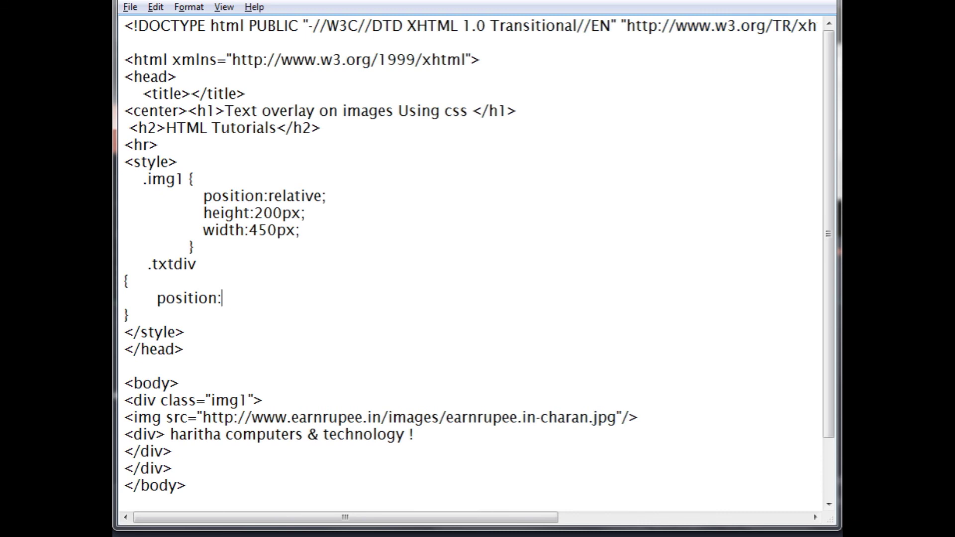
pyautogui.write('absolute;')
pyautogui.press('Return')
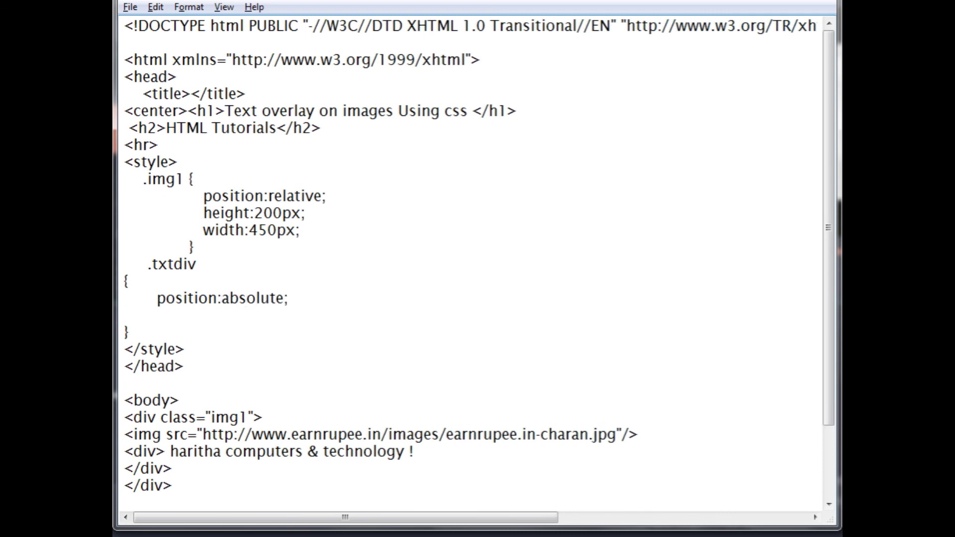
pyautogui.write('font-size:20px;')
pyautogui.press('Return')
pyautogui.write('color')
pyautogui.write(':grey;')
pyautogui.press('Return')
pyautogui.write('font-style:italic;')
pyautogui.press('Return')
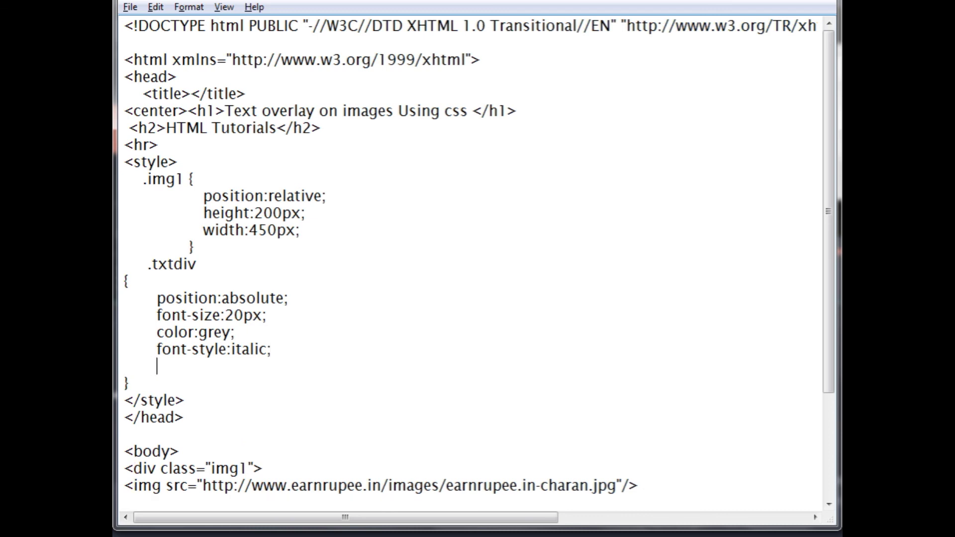
pyautogui.scroll(-2, 122, 454)
pyautogui.write('bottom:1em;')
# Add bottom 1em, left 0.1em, width 250px to .txtdiv; copy txtdiv for the caption div.
pyautogui.press('Return')
pyautogui.write('left:0.1em;')
pyautogui.press('Return')
pyautogui.write('width:250px;')
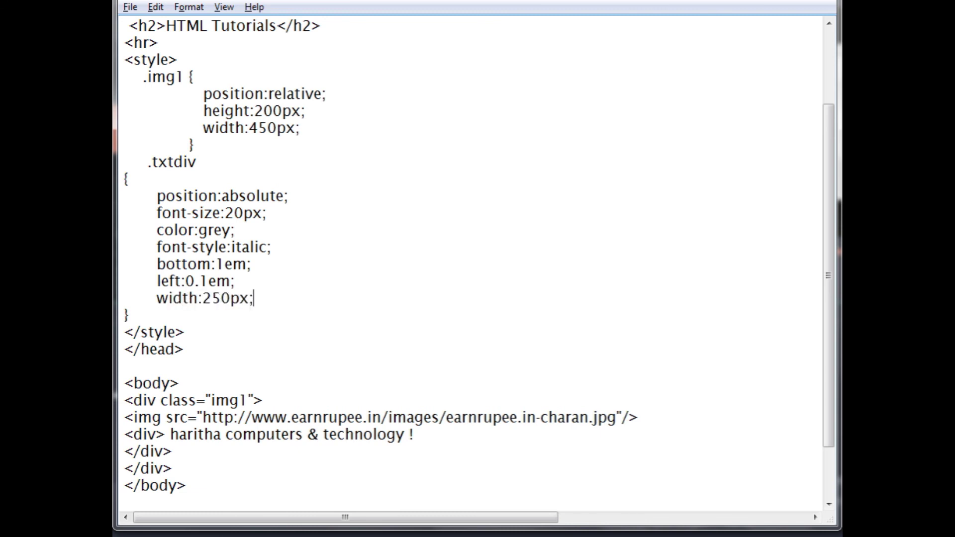
pyautogui.doubleClick(166, 161)
pyautogui.click(210, 174)
pyautogui.moveTo(153, 162); pyautogui.dragTo(198, 162)
pyautogui.click(158, 435)
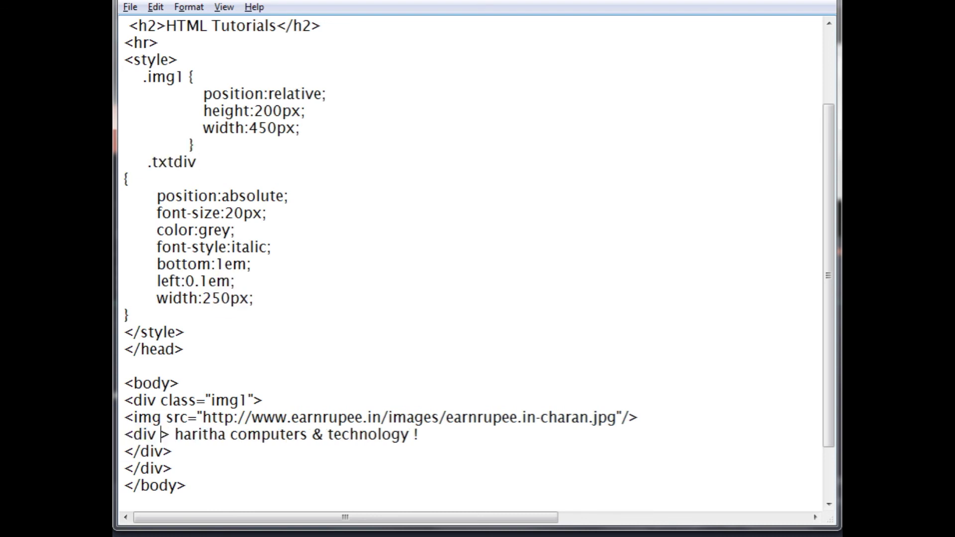